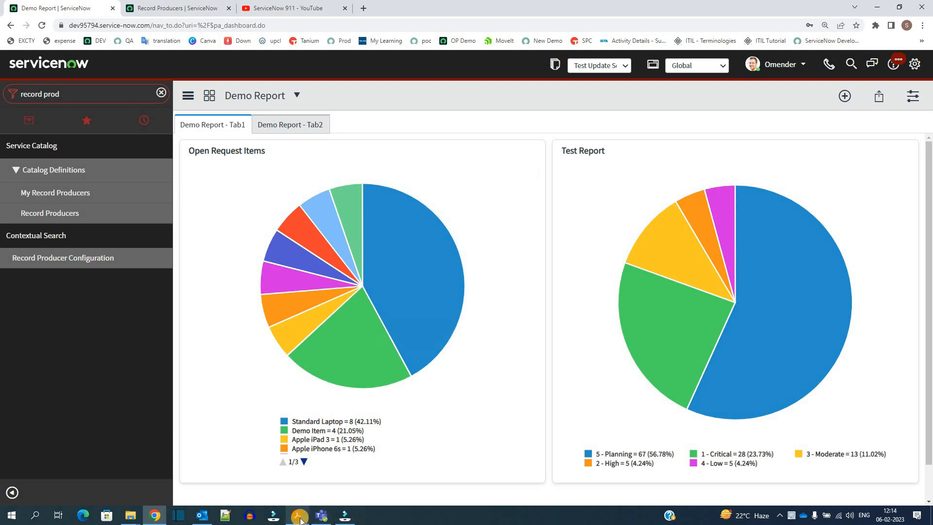
Read the record producers entry of Service Catalog.pdf in Acrobat Reader, and return to the Record Producers list in Chrome.
left_click(293, 518)
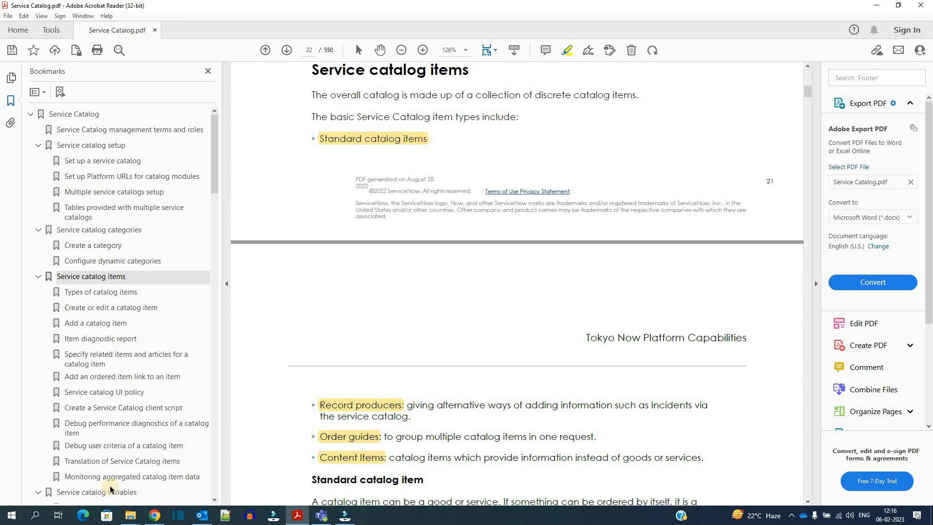
left_click(152, 517)
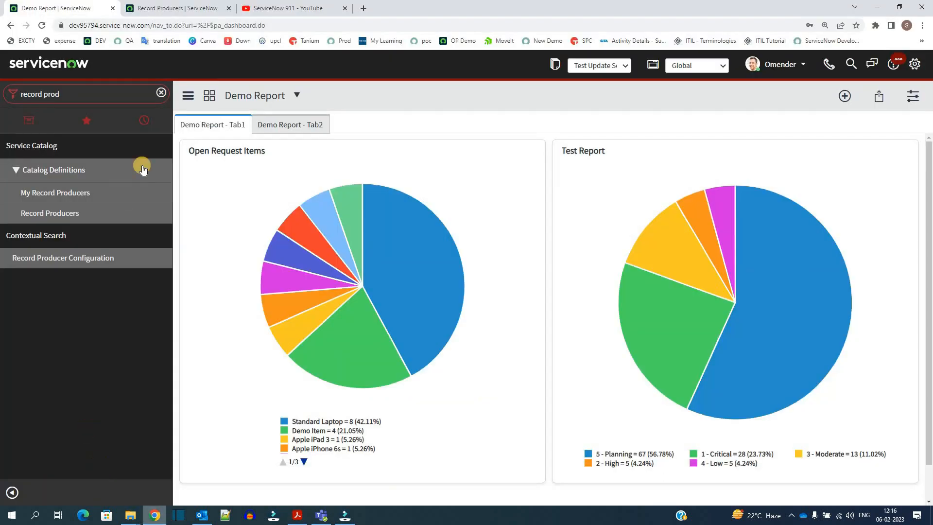
left_click(177, 9)
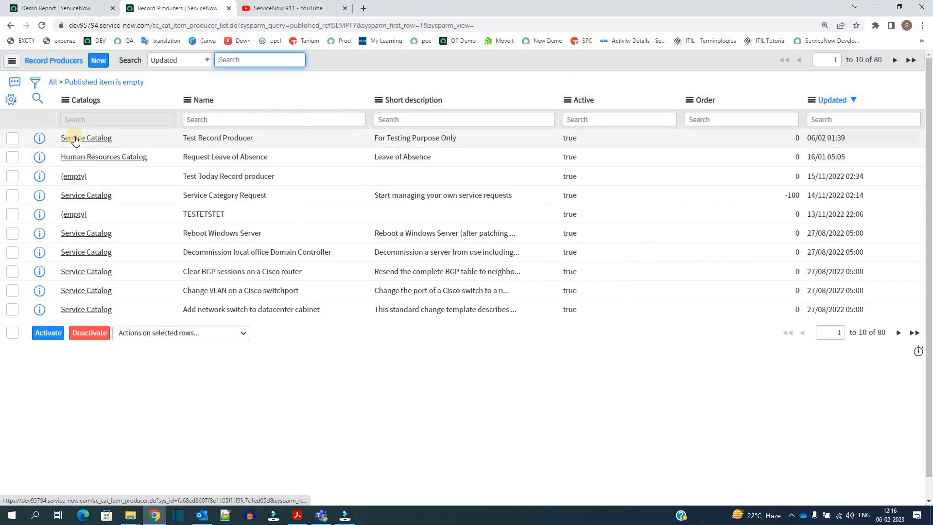
Open the Test Record Producer record from the Record Producers list in a new browser tab.
left_click(288, 138)
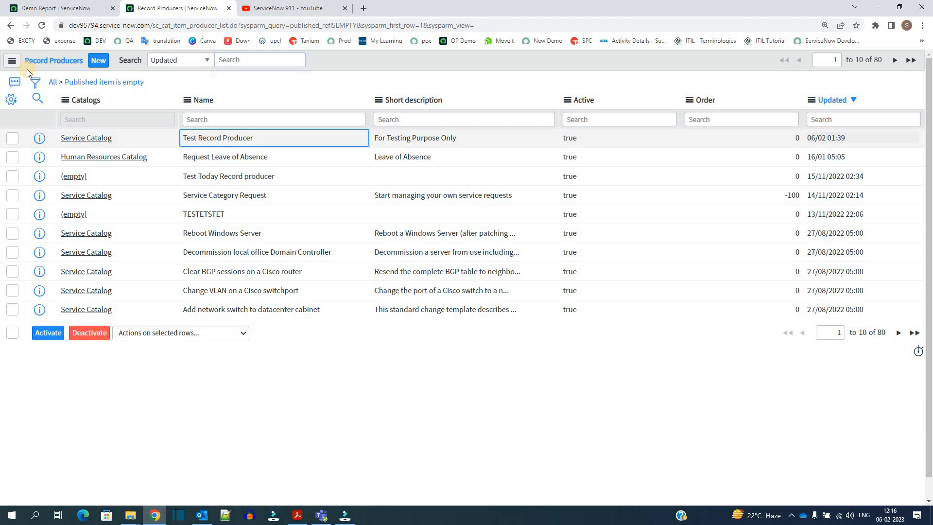
double_click(205, 24)
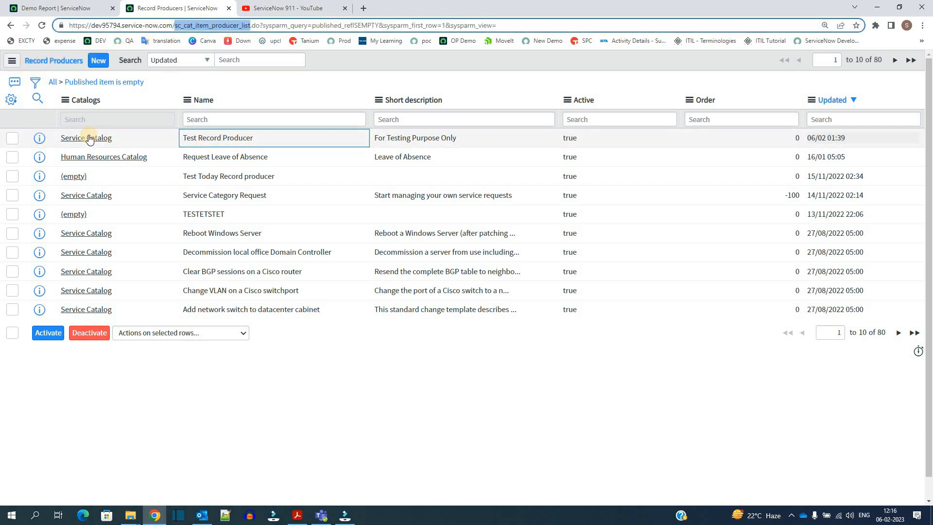
middle_click(88, 137)
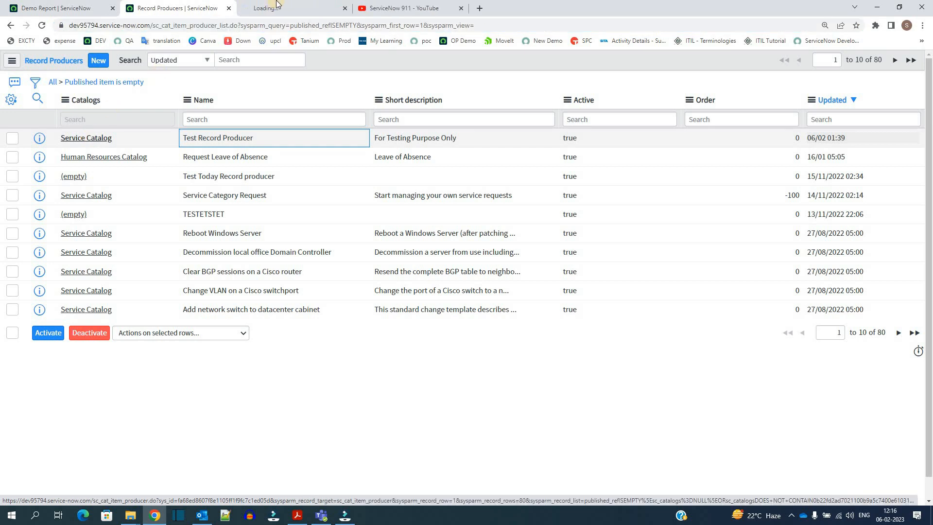
left_click(297, 8)
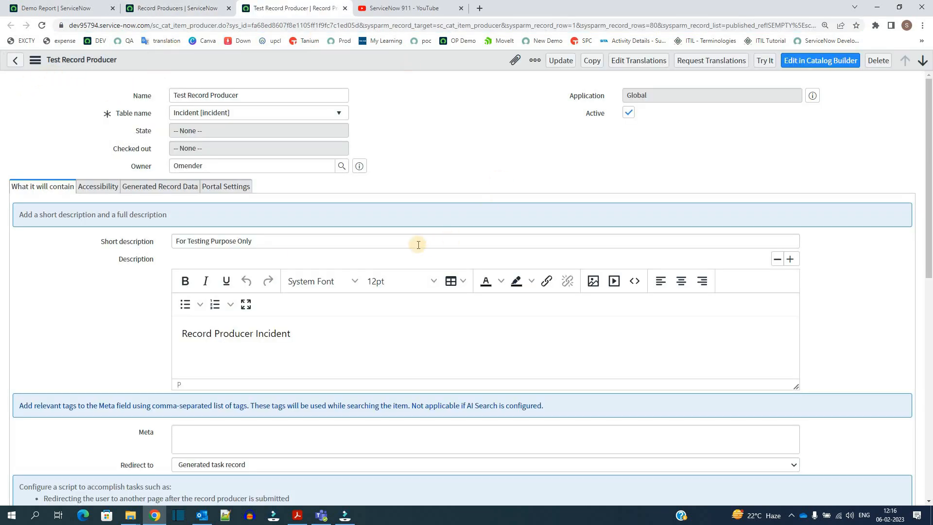
Examine the record producer's name, table name and short description.
triple_click(185, 96)
left_click(118, 116)
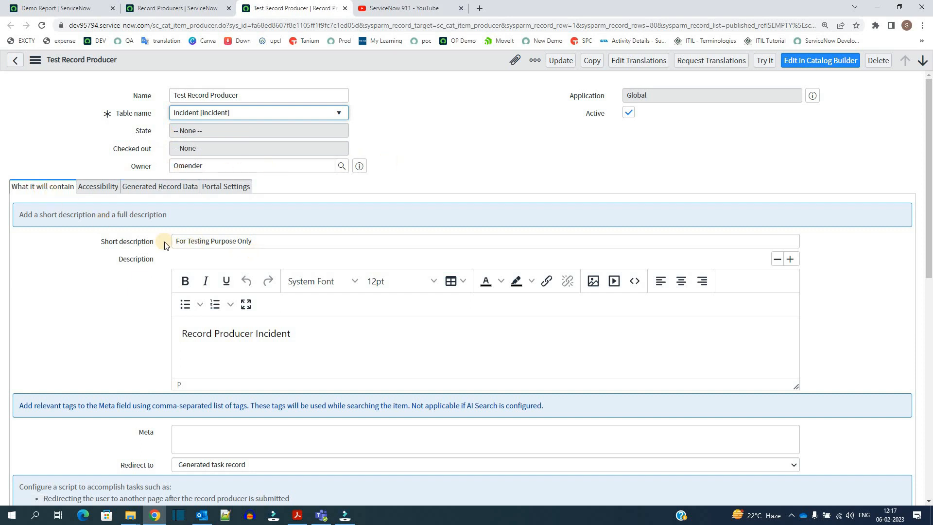
double_click(201, 240)
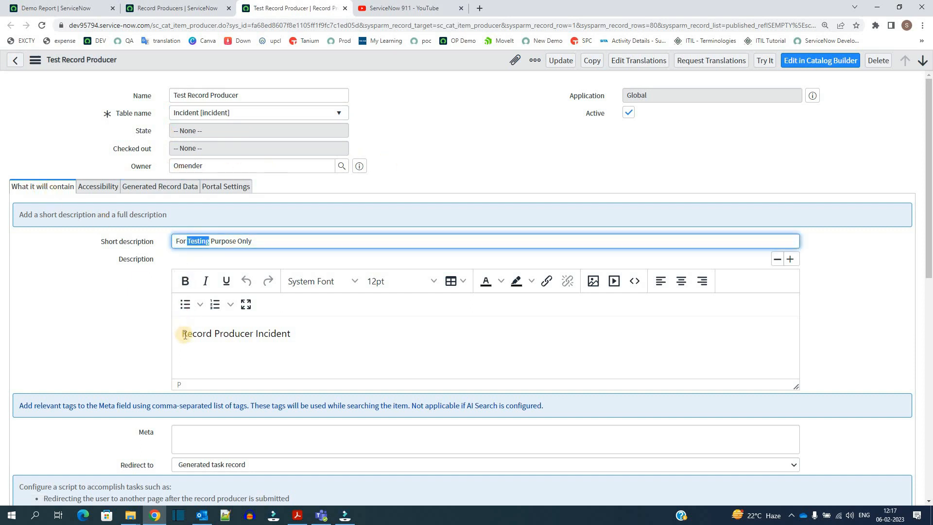
Examine the record producer's accessibility settings, covering its category, view and Can cancel option.
left_click(102, 186)
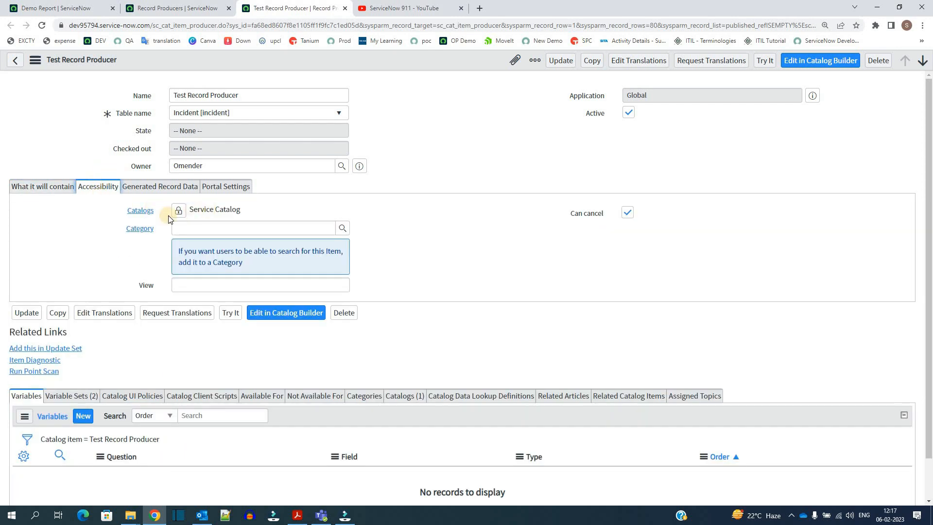
left_click(188, 226)
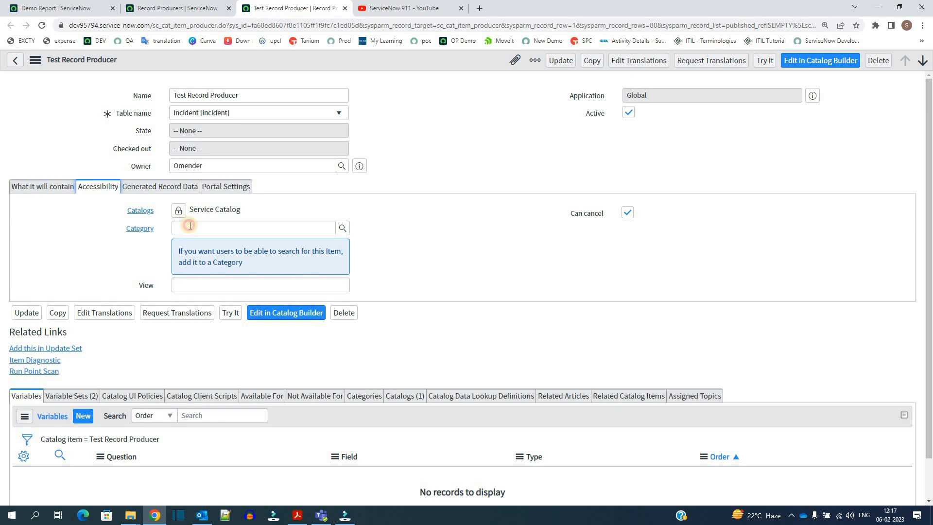
left_click(189, 287)
left_click_drag(604, 214, 569, 216)
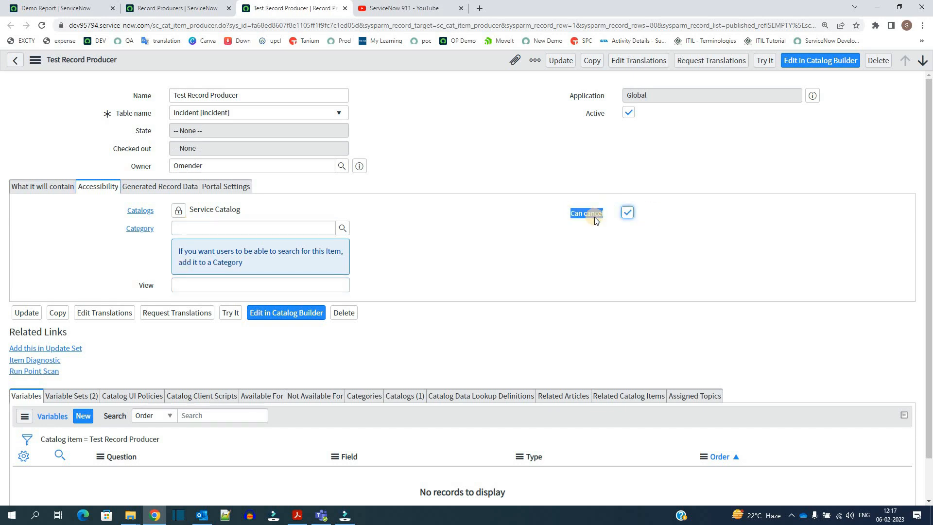
left_click(627, 213)
left_click(628, 213)
Examine the record producer's generated record data template and its portal settings for attachments and the wish list.
left_click(186, 189)
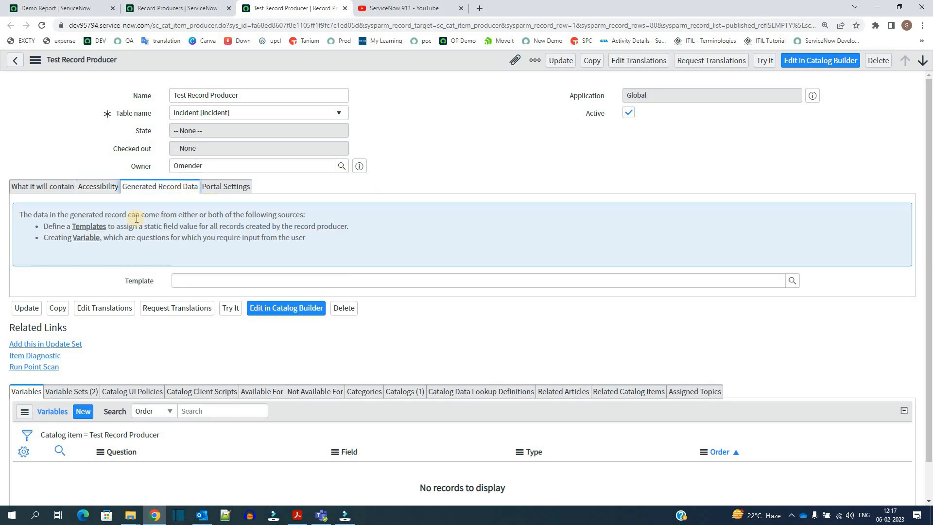
left_click(189, 281)
left_click(225, 188)
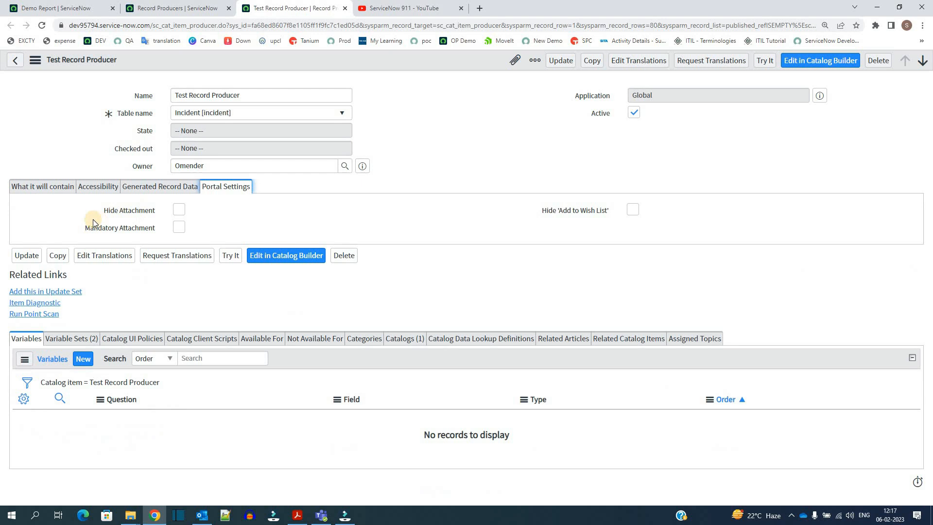
left_click_drag(110, 210, 153, 228)
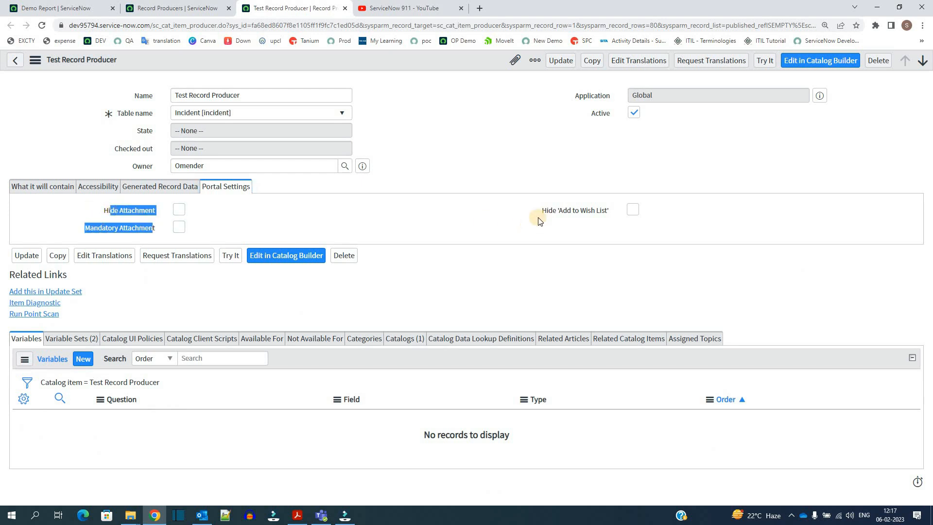
left_click(592, 219)
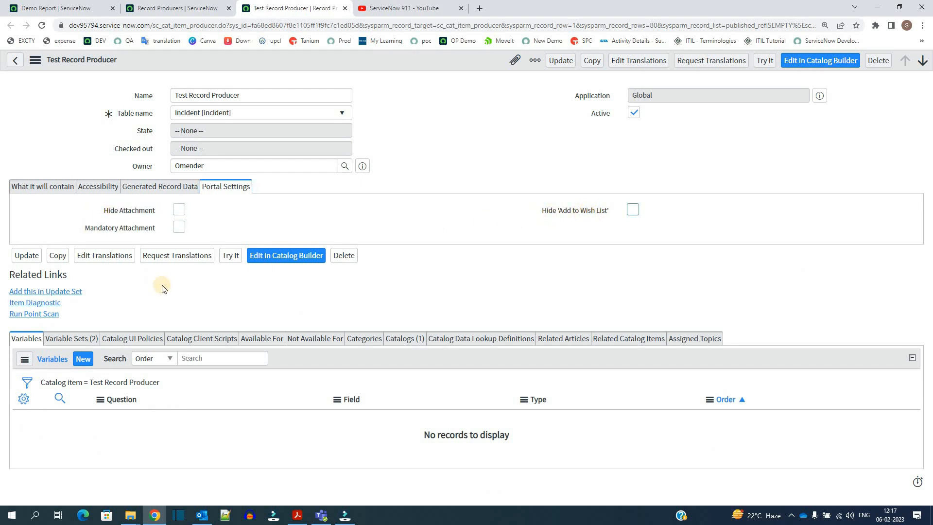
Check the variables, variable sets and categories linked to the record producer.
left_click(25, 339)
left_click(84, 338)
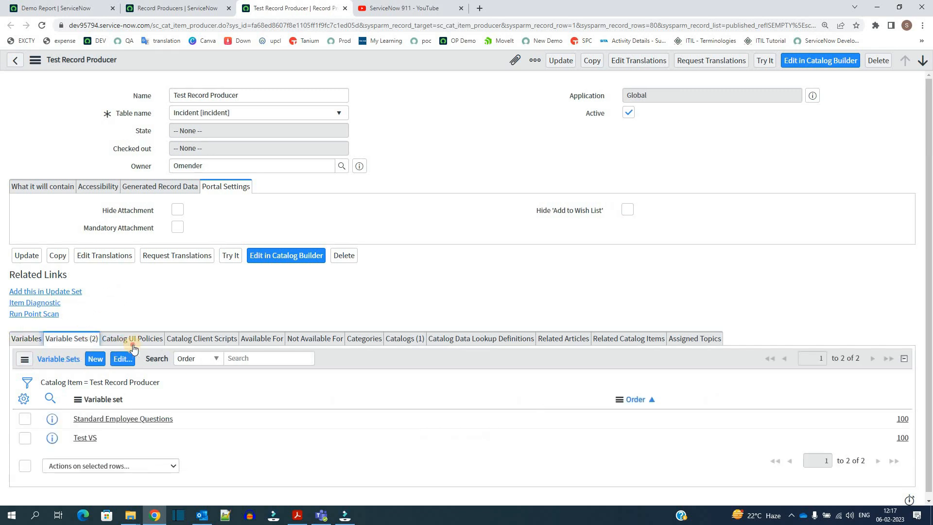
left_click(360, 340)
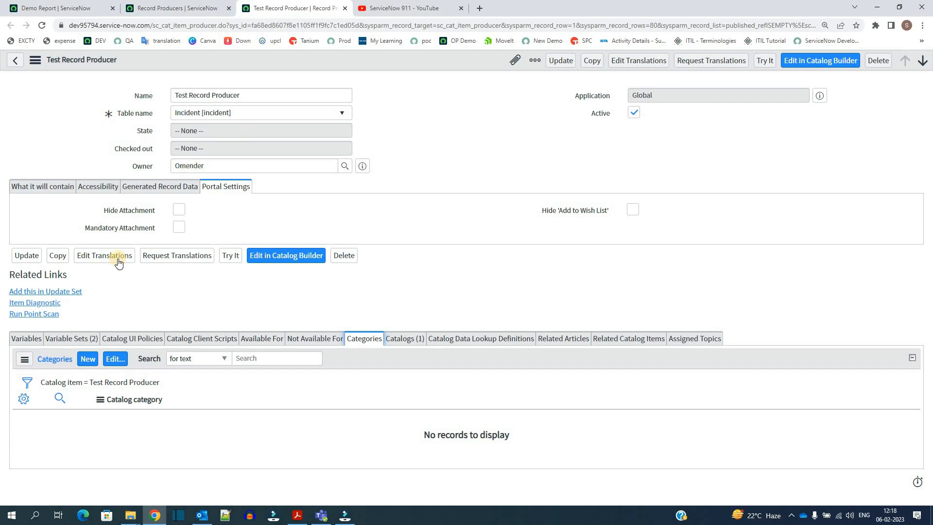
left_click(77, 338)
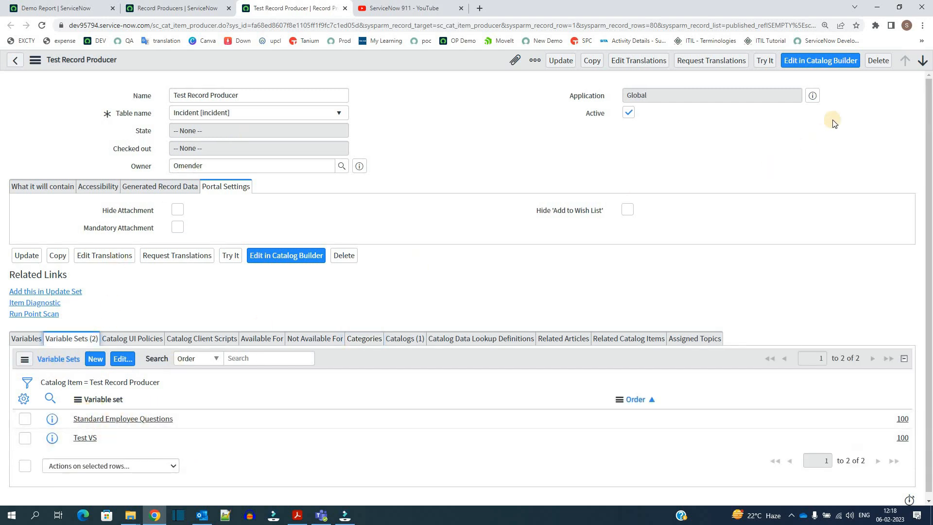
Try out the record producer and submit its form with a friend's name, "awesome" as the opinion of ServiceNow, and a date of birth.
left_click(766, 63)
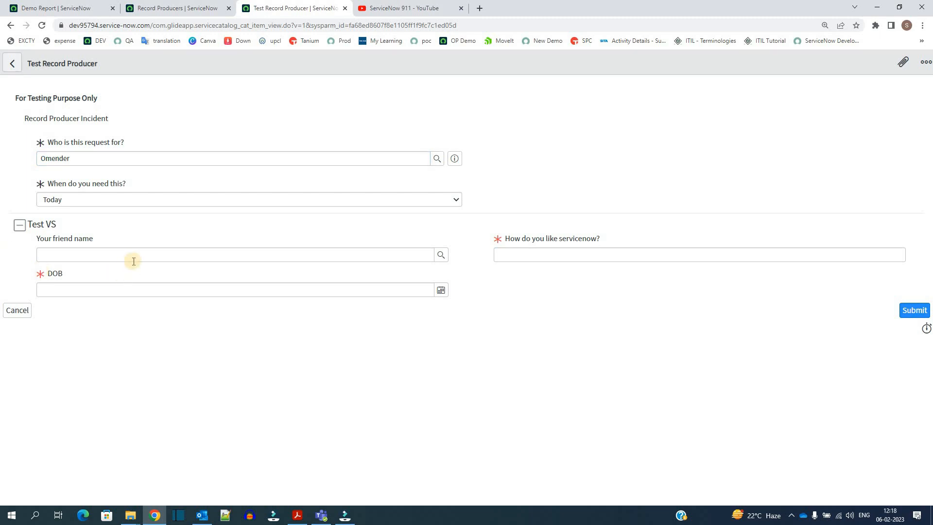
left_click(430, 256)
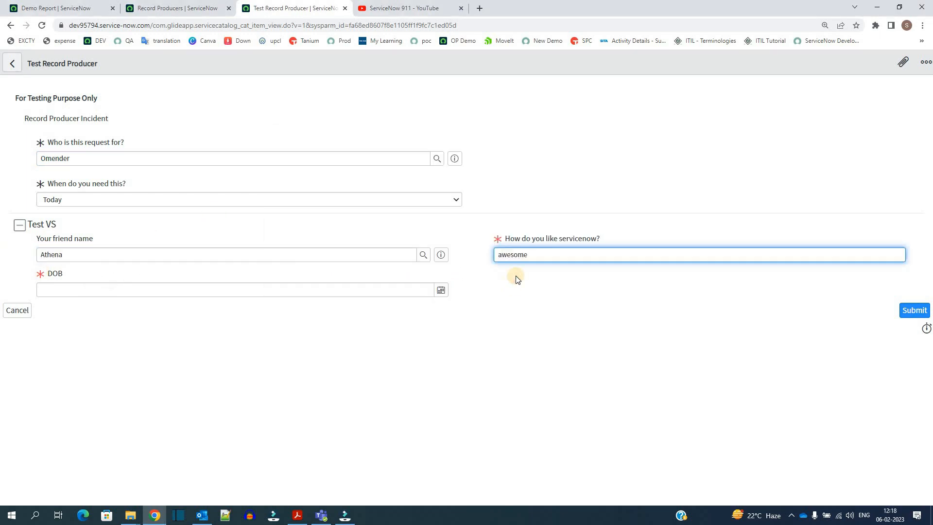
left_click(515, 275)
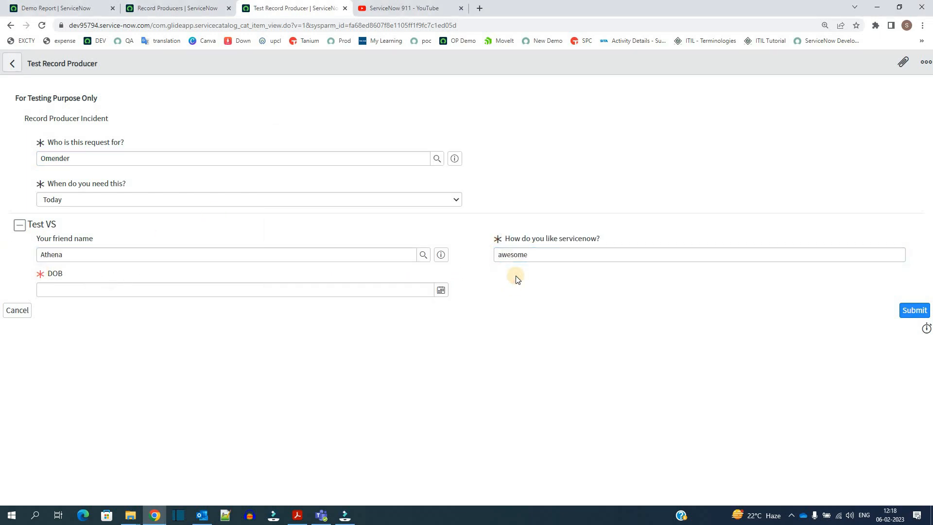
left_click(441, 290)
left_click(372, 354)
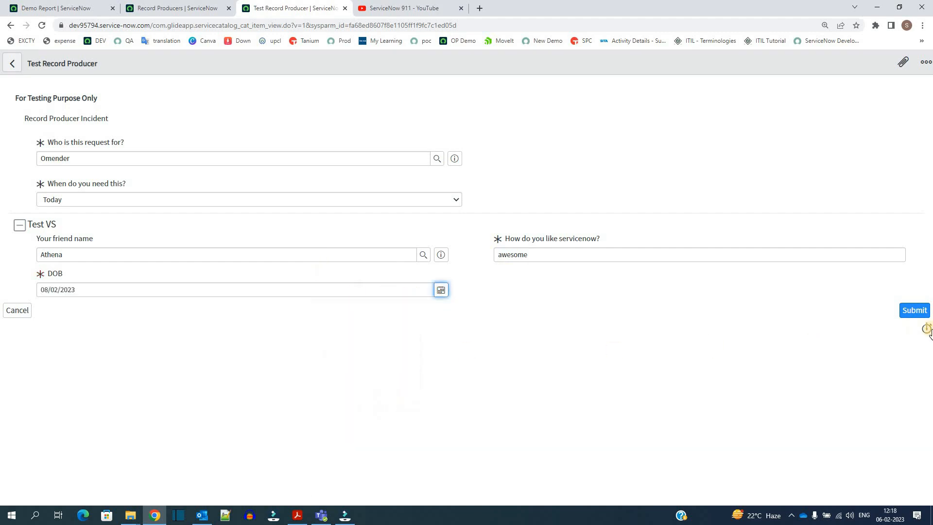
left_click(914, 311)
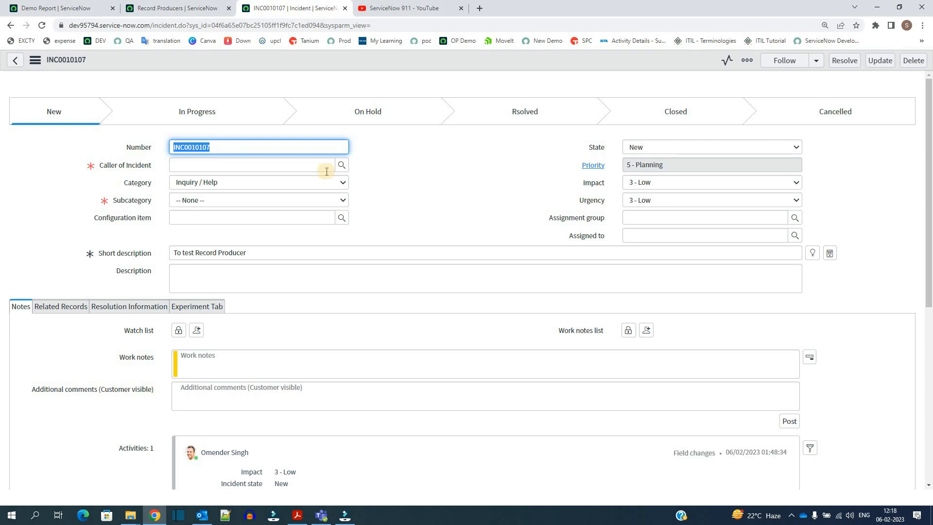
Examine the fields and activity of the incident generated by the record producer.
left_click(486, 186)
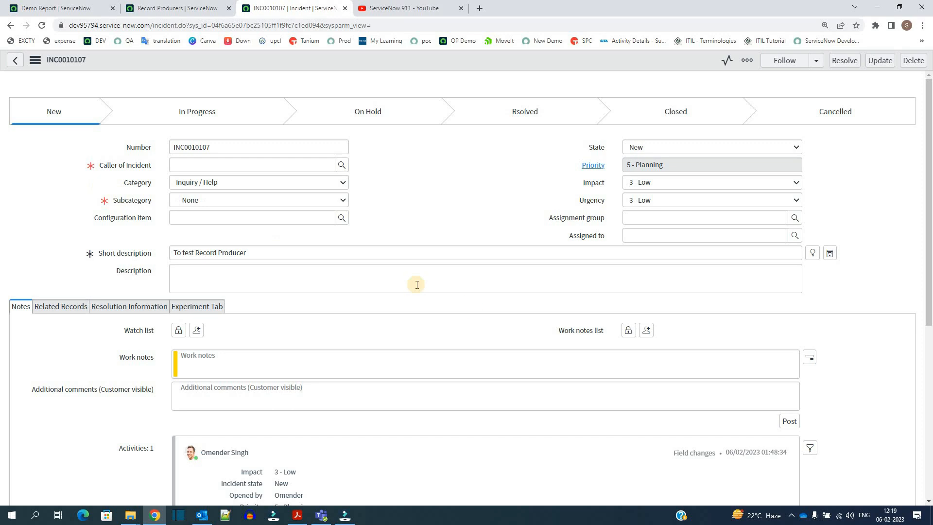
scroll(152, 258, "down", 1)
scroll(152, 258, "up", 1)
Return to the submitted catalog form and open the configuration record of Test Record Producer from it.
left_click(11, 25)
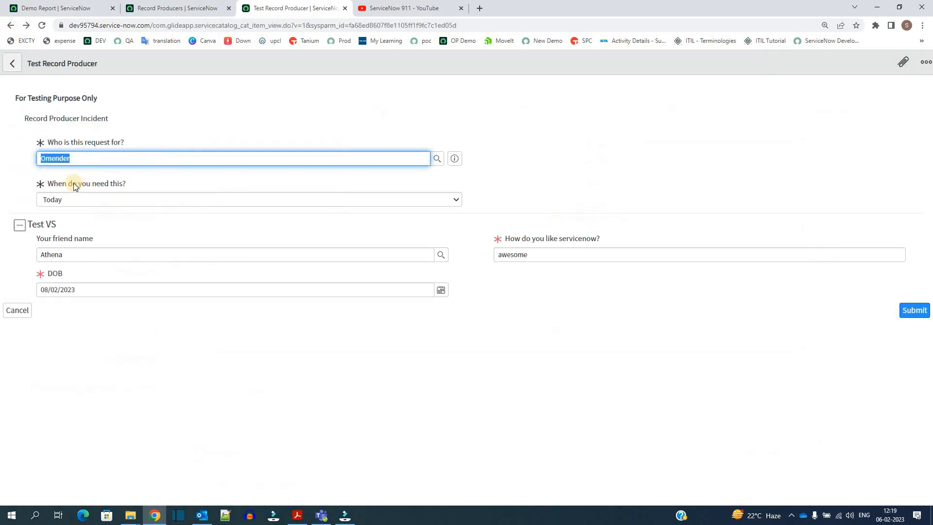
right_click(137, 63)
left_click(160, 71)
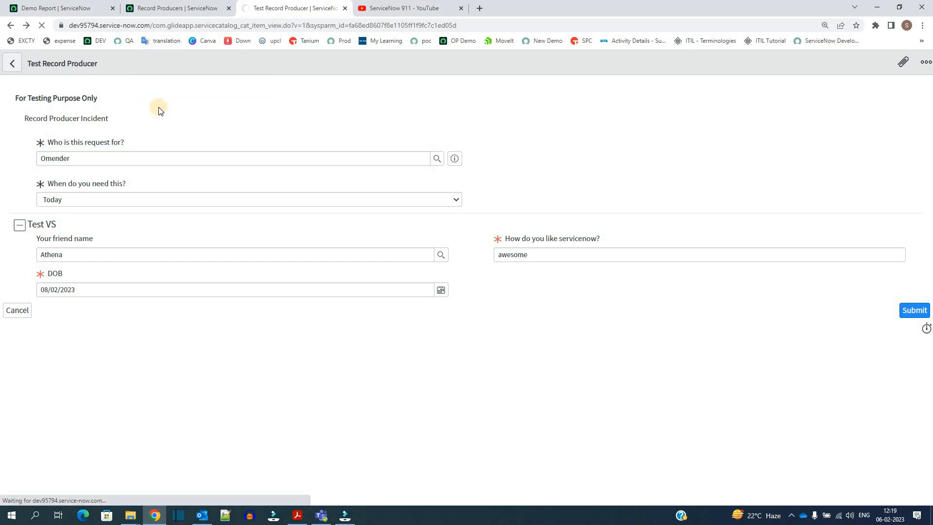
left_click(36, 185)
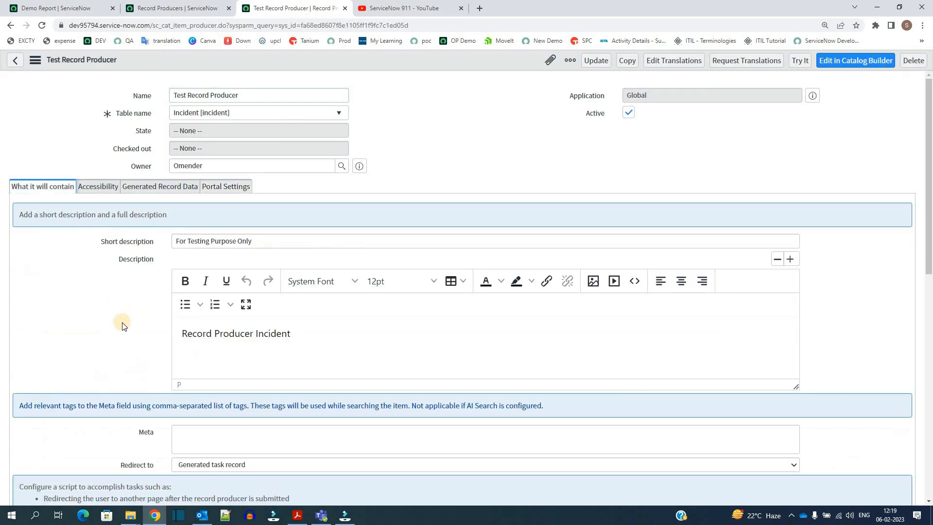
Expand the record producer's script to a full-screen editor with enlarged text.
scroll(119, 322, "down", 7)
scroll(117, 318, "down", 1)
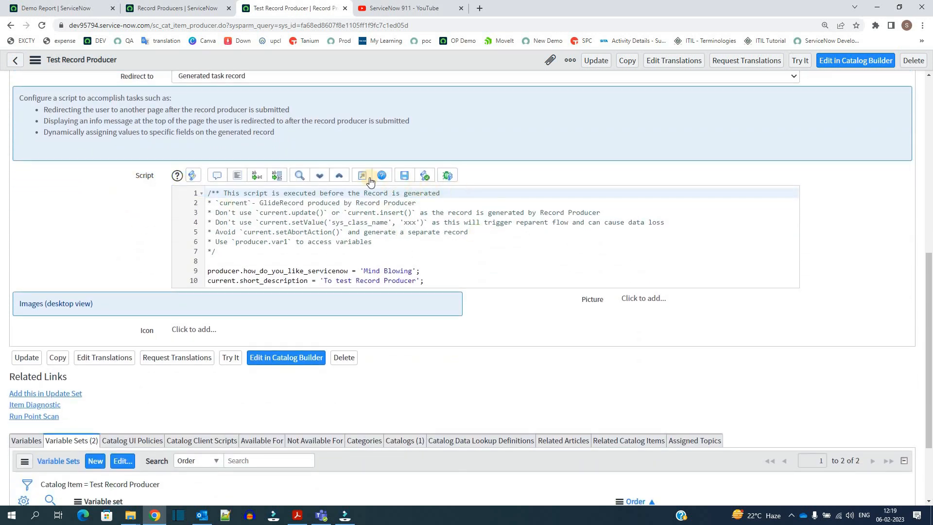
left_click(362, 177)
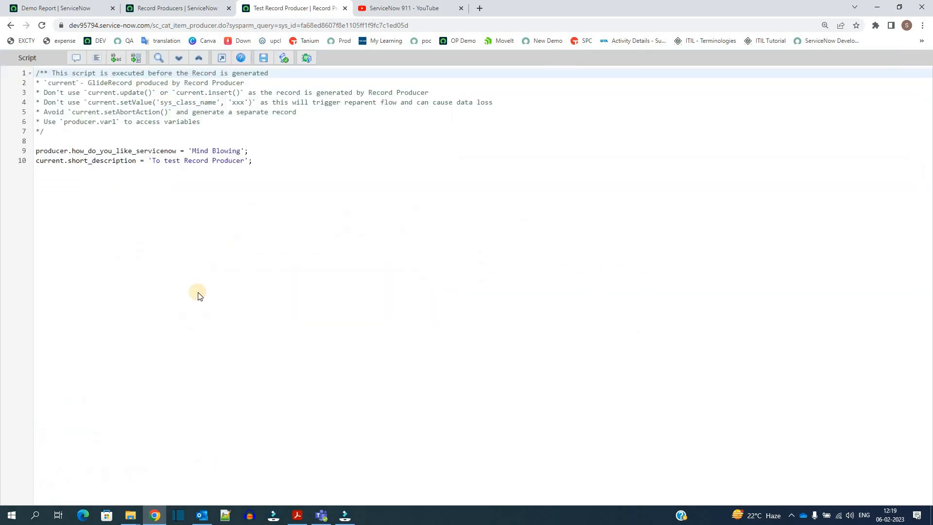
scroll(199, 292, "up", 6, "ctrl")
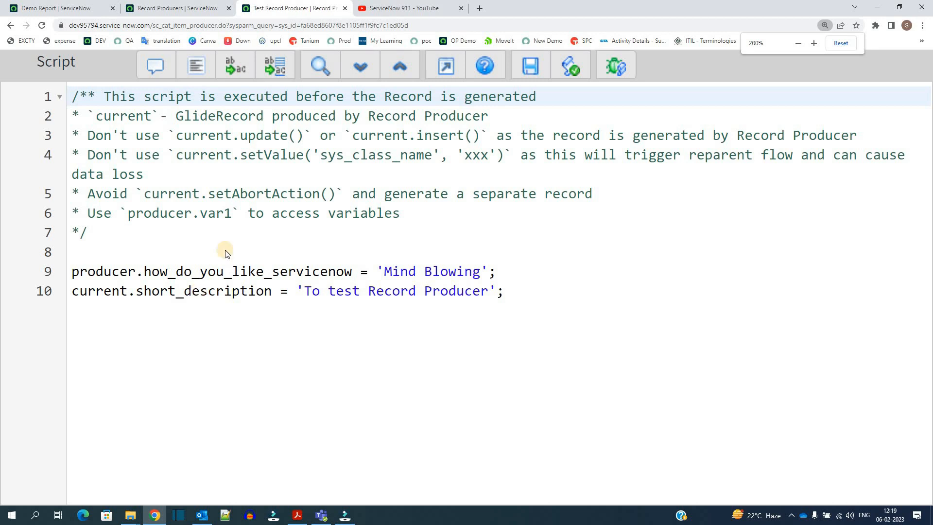
scroll(223, 249, "down", 1, "ctrl")
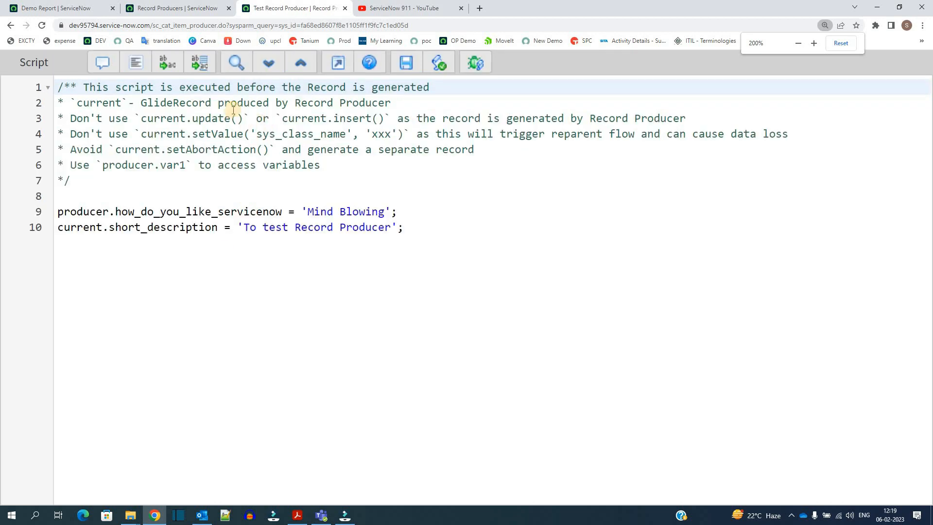
Examine the script comments on current, current.update(), current.setValue() and producer.var1.
double_click(90, 105)
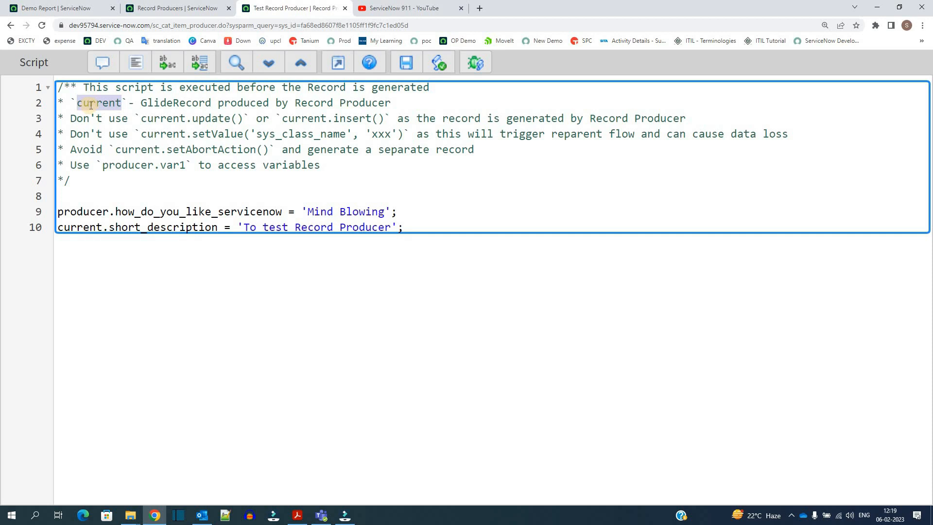
triple_click(145, 120)
triple_click(144, 135)
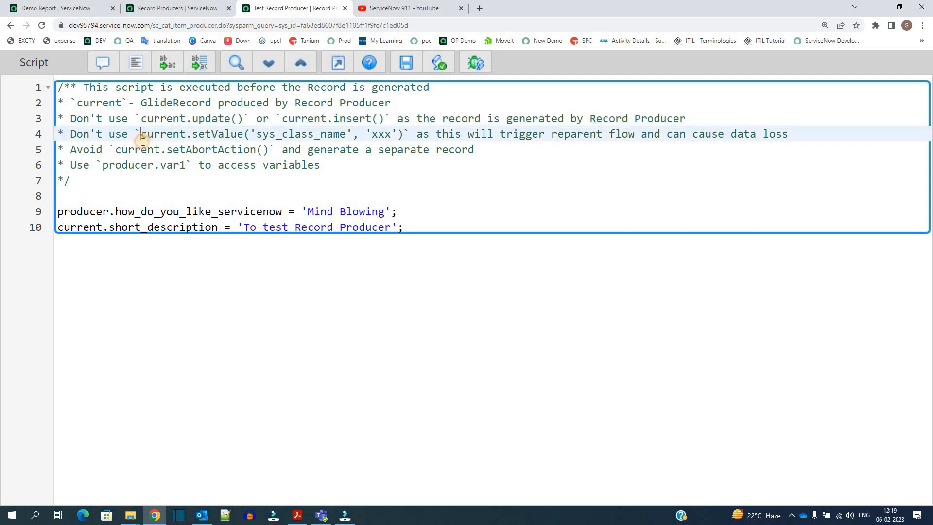
double_click(132, 166)
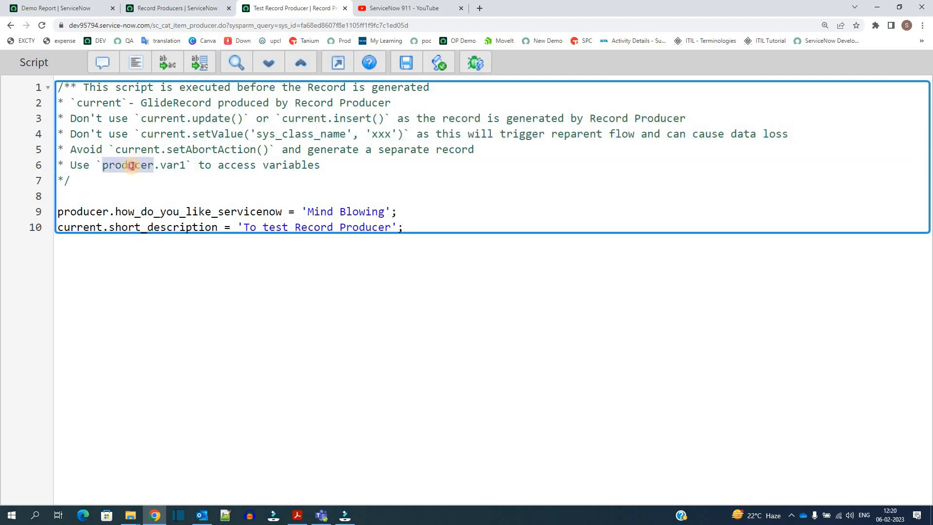
Examine the script line that sets the producer variable how_do_you_like_servicenow to 'Mind Blowing'.
left_click(132, 166)
key("Down")
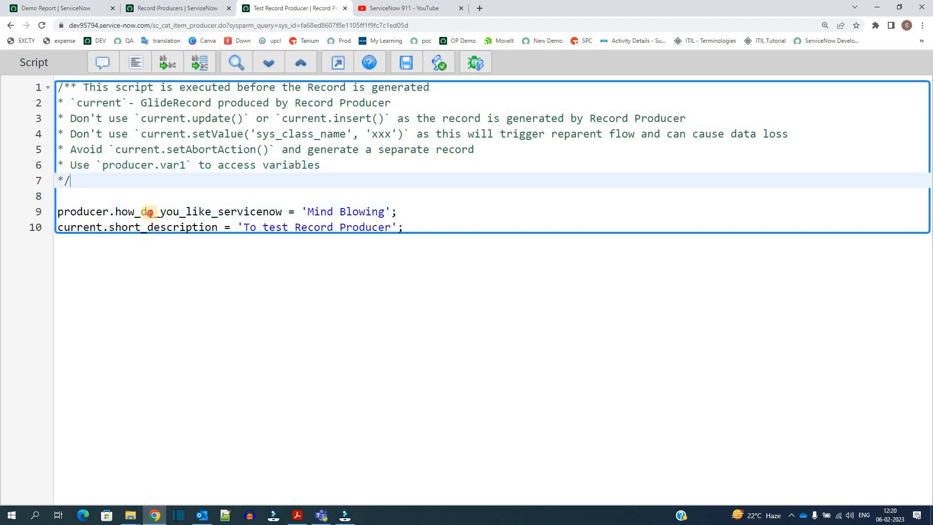
double_click(150, 213)
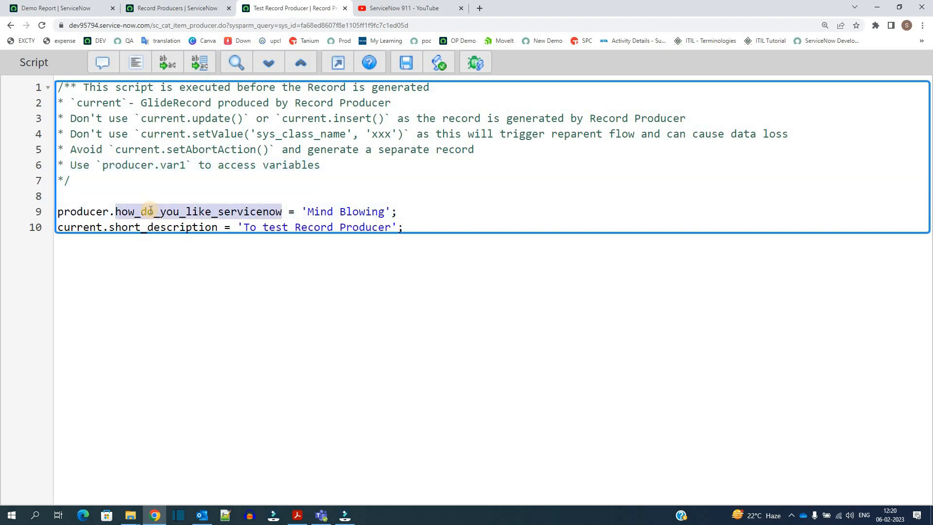
double_click(97, 211)
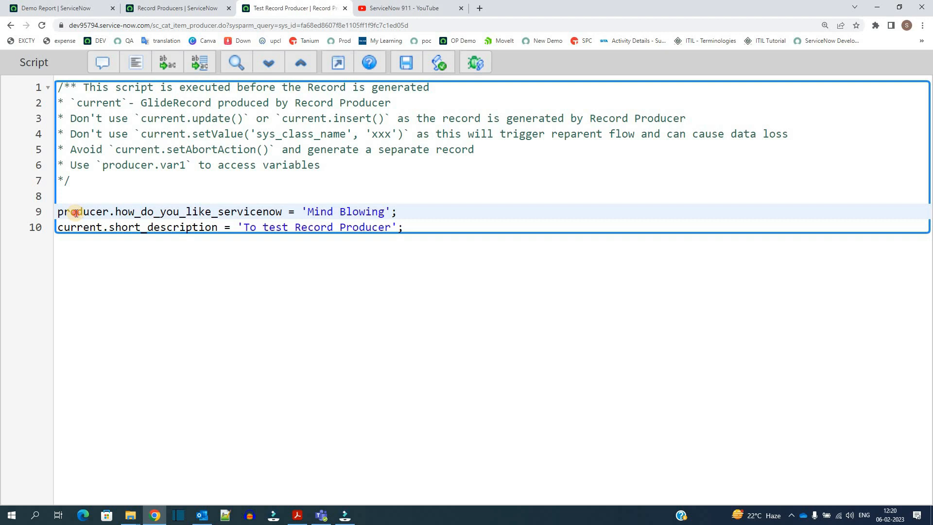
double_click(147, 213)
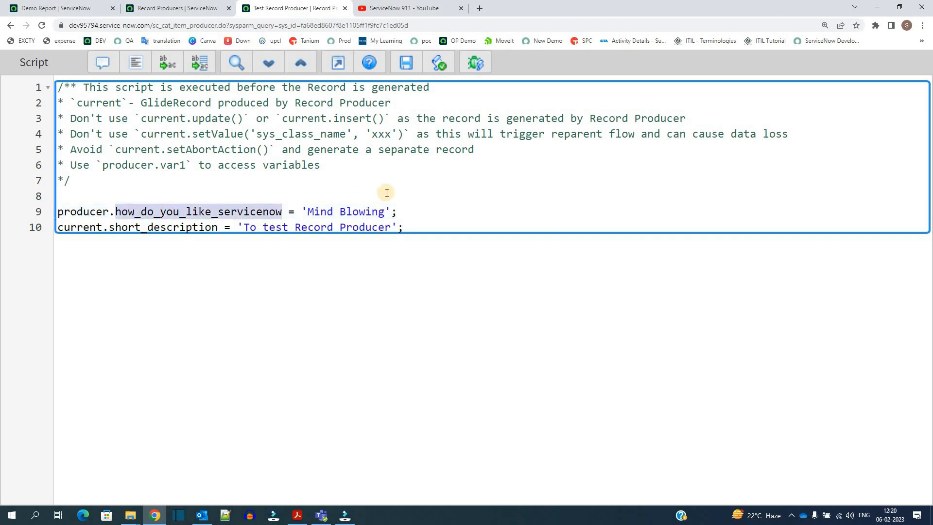
left_click(369, 208)
left_click_drag(369, 209, 315, 209)
Examine the script line that sets current.short_description to 'To test Record Producer'.
left_click(85, 224)
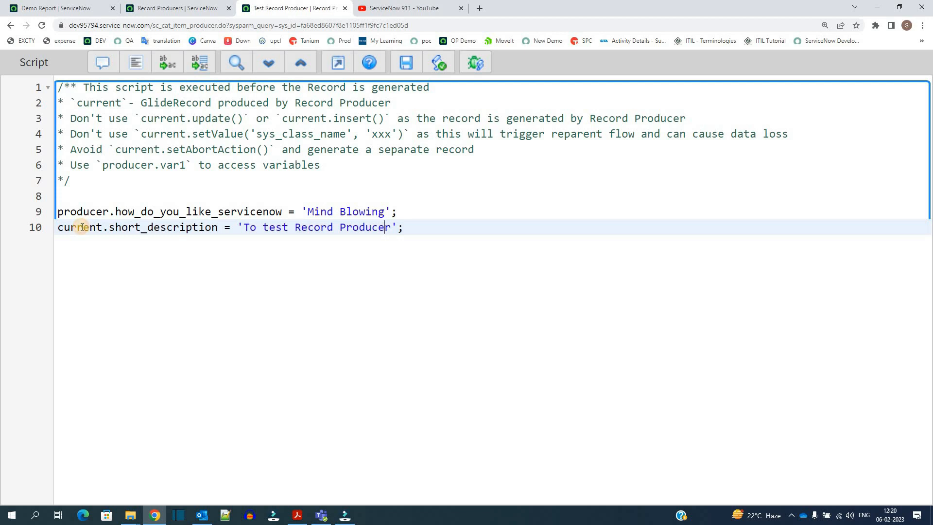
double_click(155, 227)
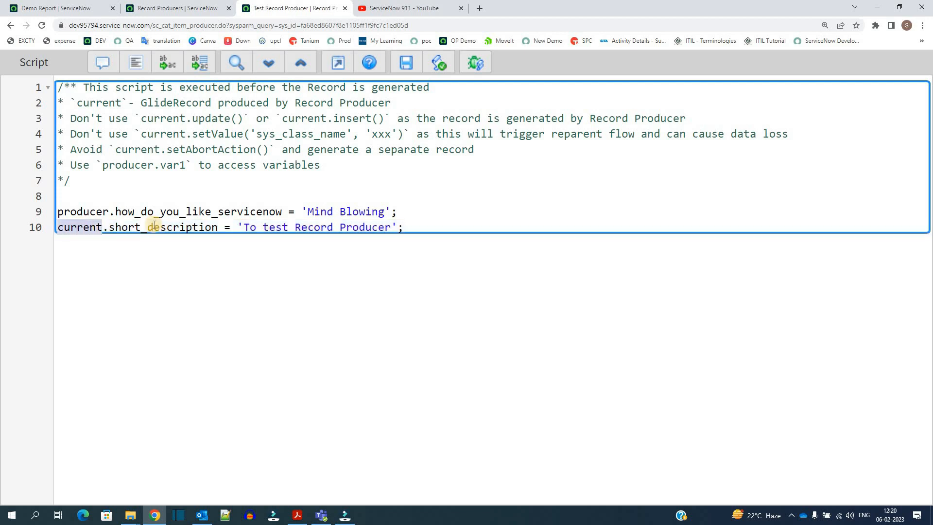
left_click_drag(245, 229, 389, 227)
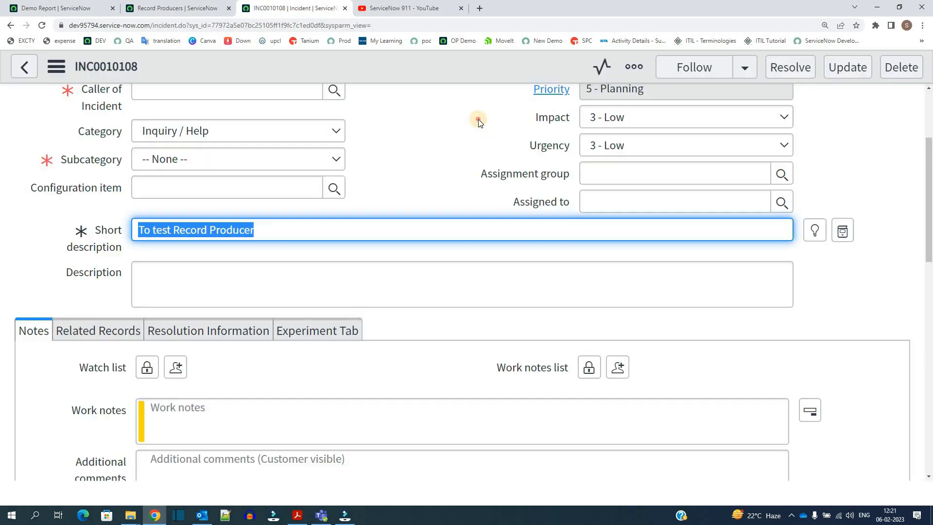
Check the short description and remaining fields of the generated incident INC0010108 against the script.
left_click(159, 221)
triple_click(160, 229)
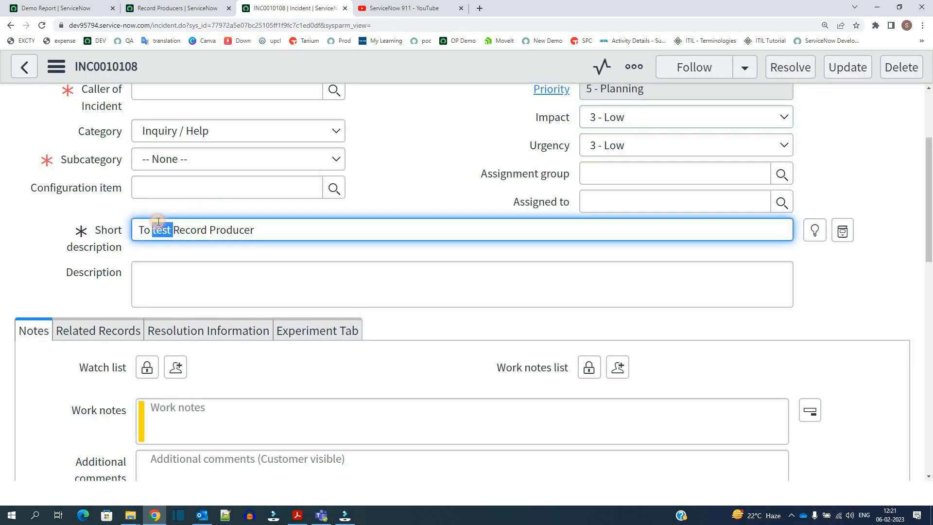
double_click(183, 230)
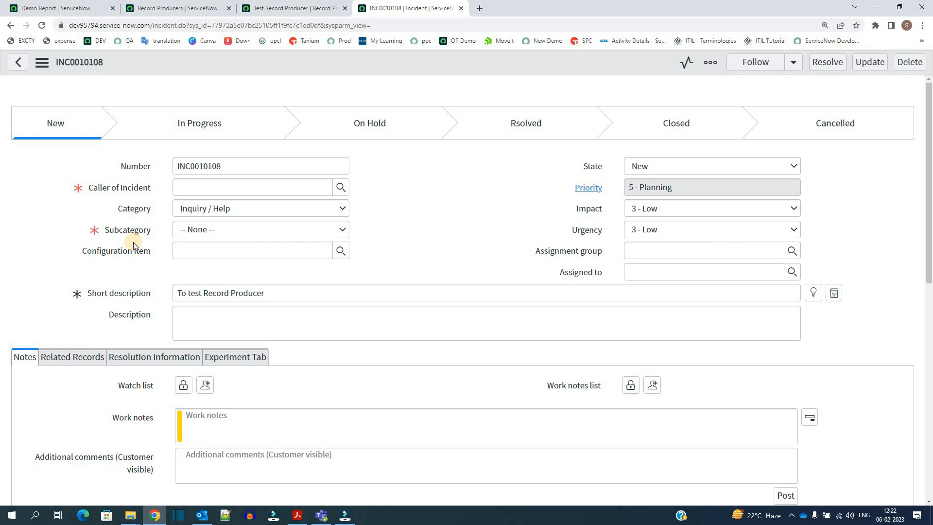
scroll(77, 290, "down", 5)
scroll(96, 302, "up", 5)
Return to Test Record Producer's configuration, review its whole script in the full-screen editor, and close that editor.
left_click(278, 7)
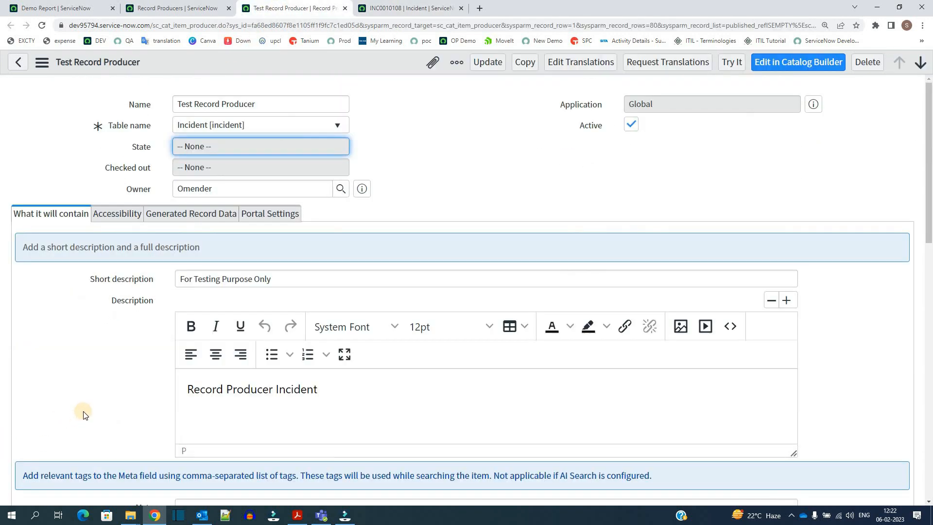
scroll(237, 300, "down", 5)
scroll(237, 301, "down", 3)
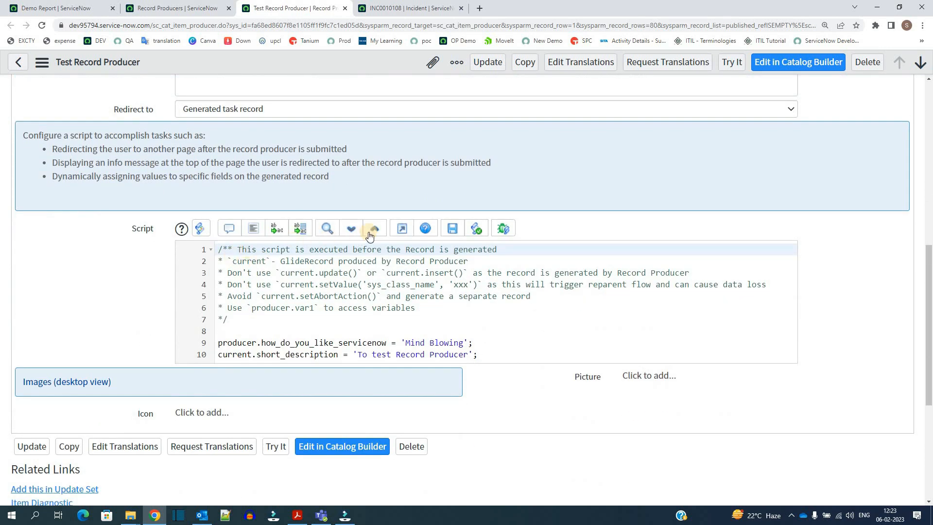
left_click(402, 228)
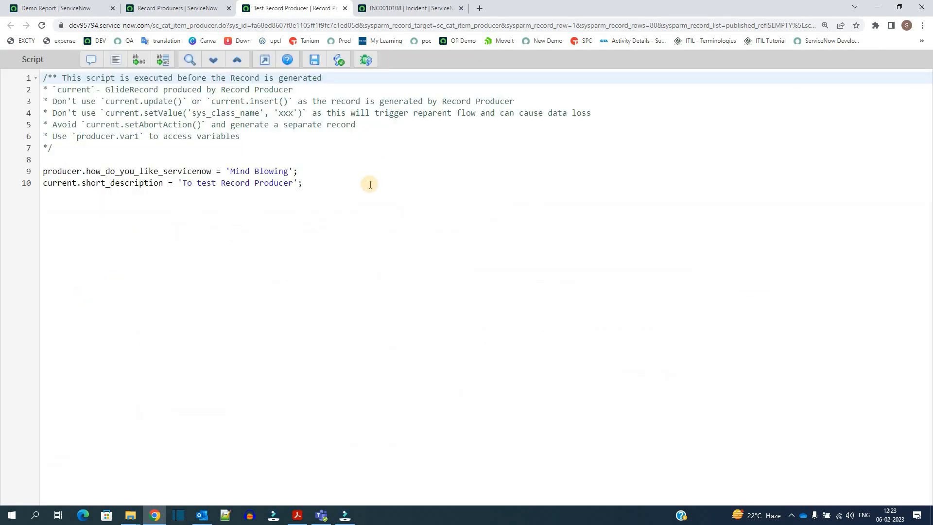
left_click_drag(336, 190, 1, 93)
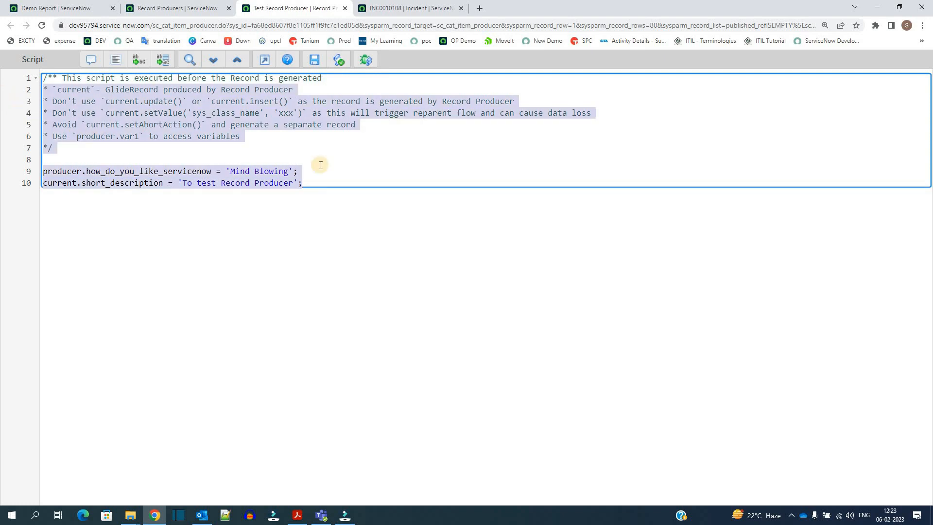
left_click(265, 60)
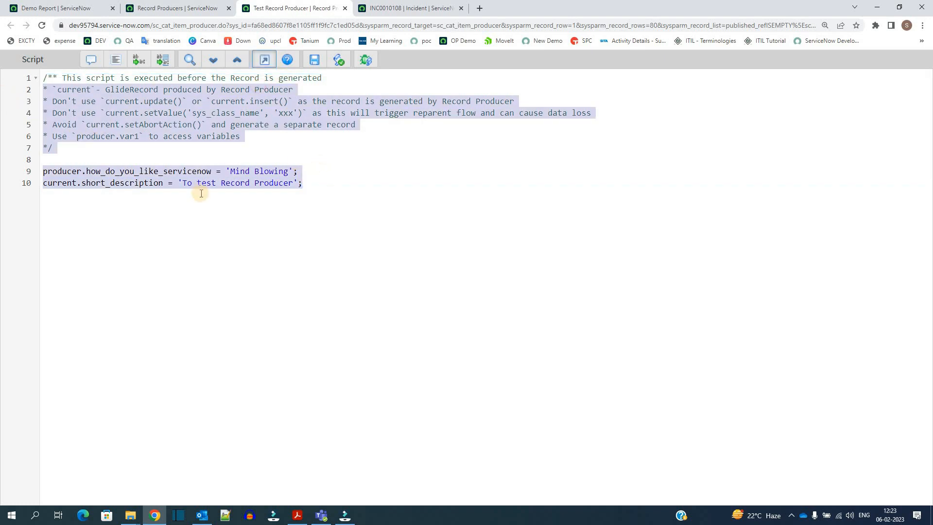
scroll(102, 302, "down", 4)
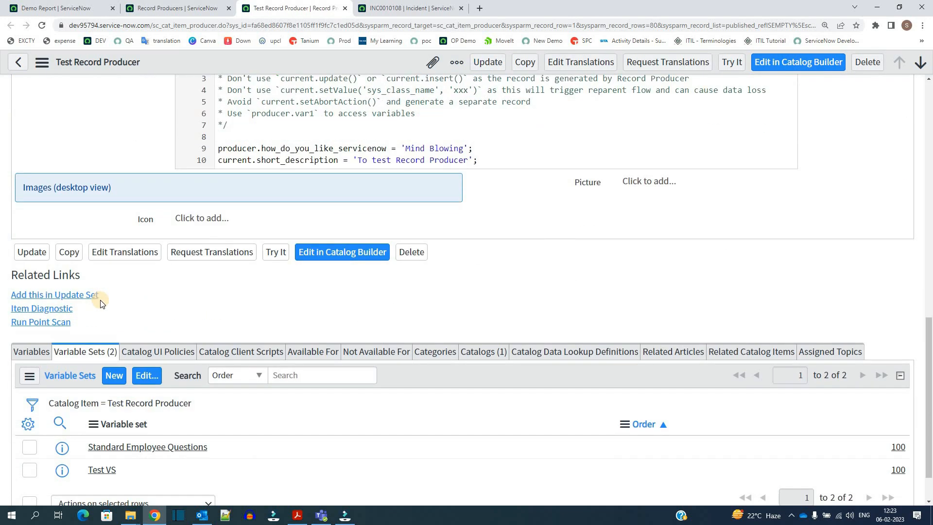